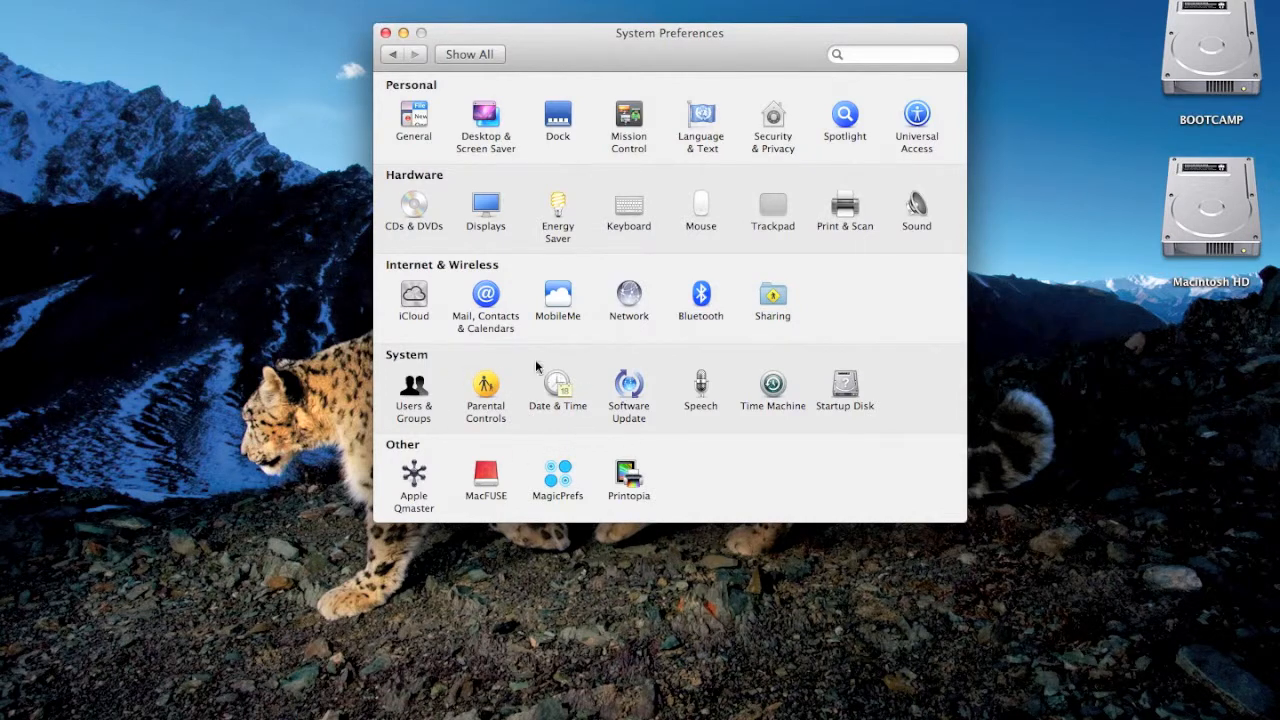
# - Open the Parental Controls preferences and unlock them for changes with the administrator password
pyautogui.click(487, 387)
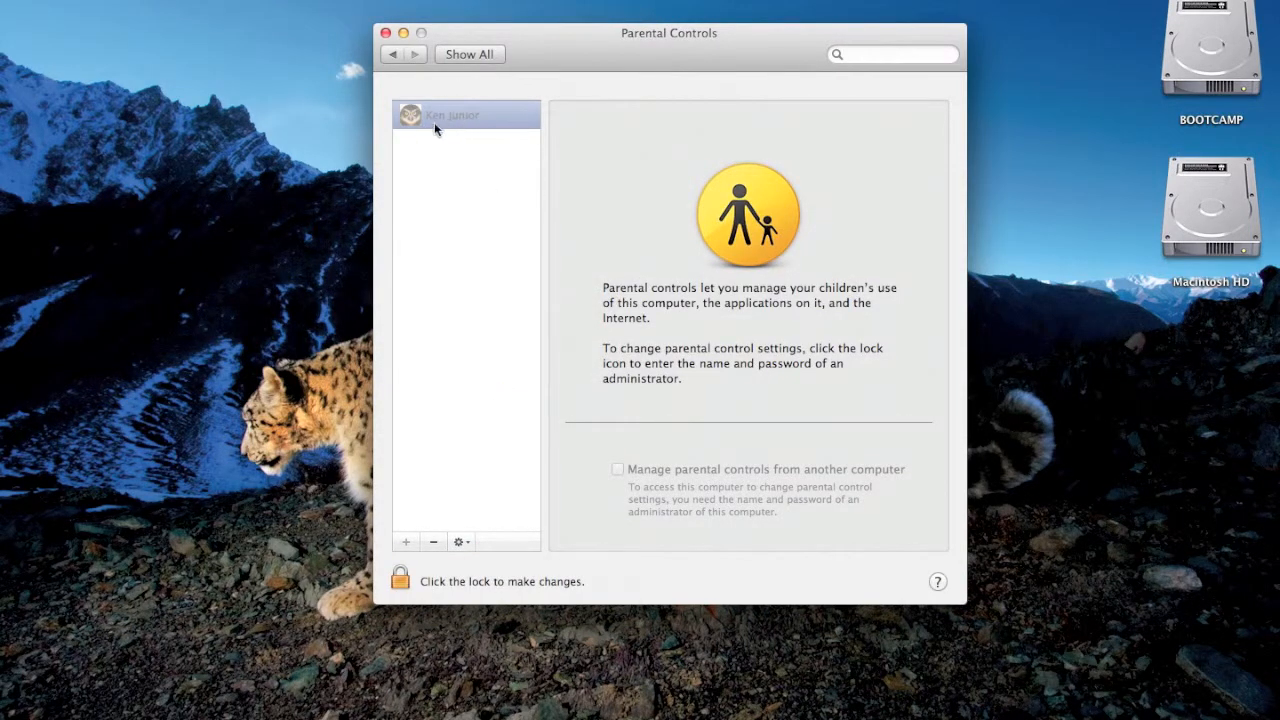
pyautogui.click(400, 579)
pyautogui.write('••••••')
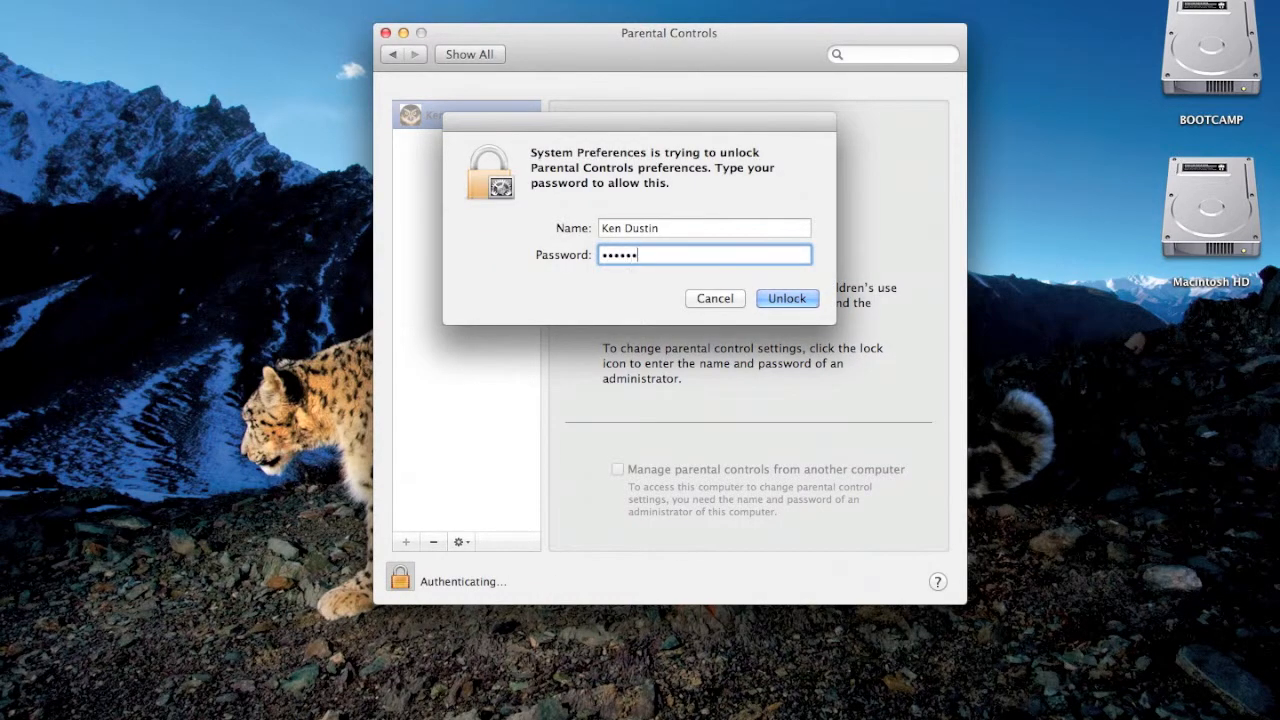
pyautogui.press('Return')
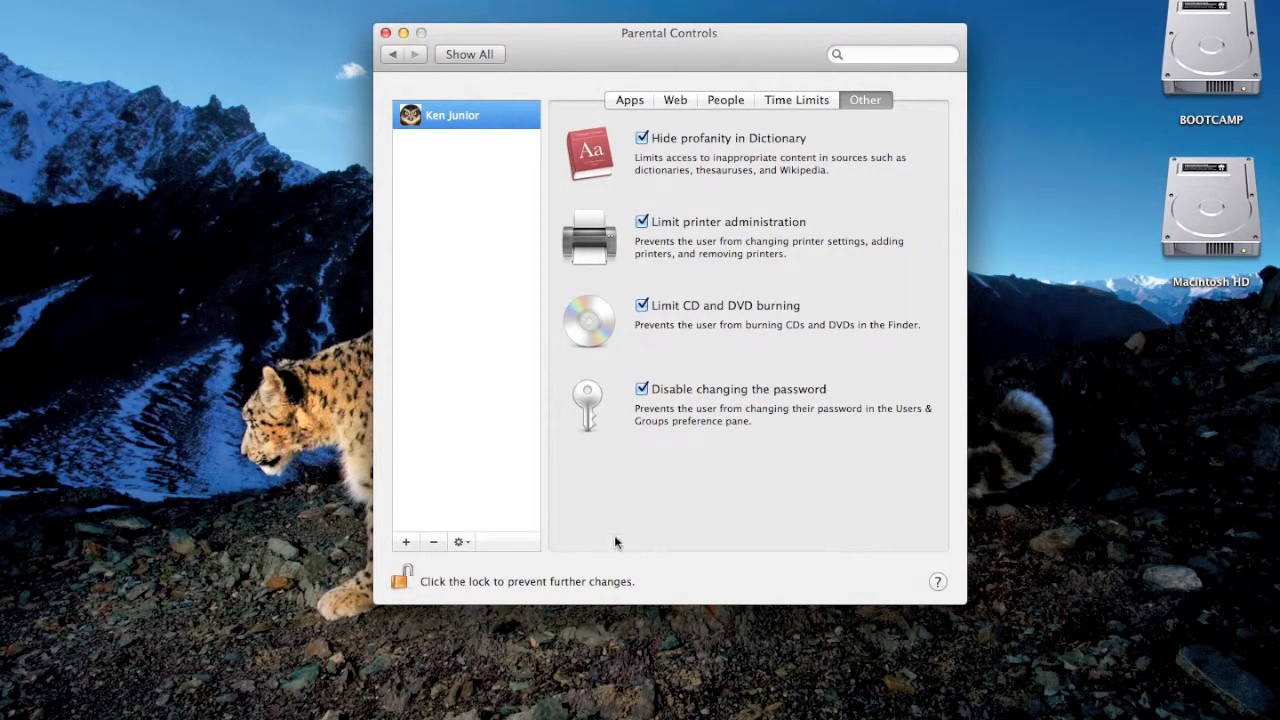
# - Review the application restrictions for the child's account and look through the full list of allowed apps
pyautogui.click(629, 100)
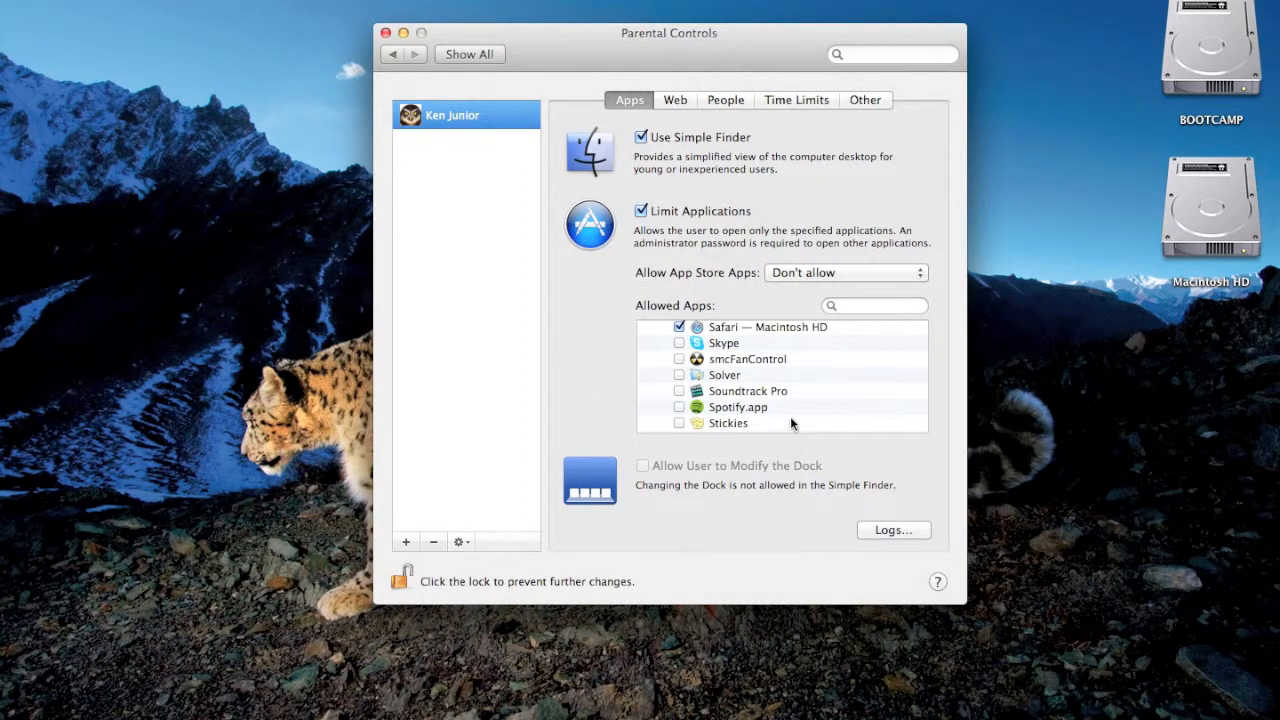
pyautogui.scroll(15, 805, 392)
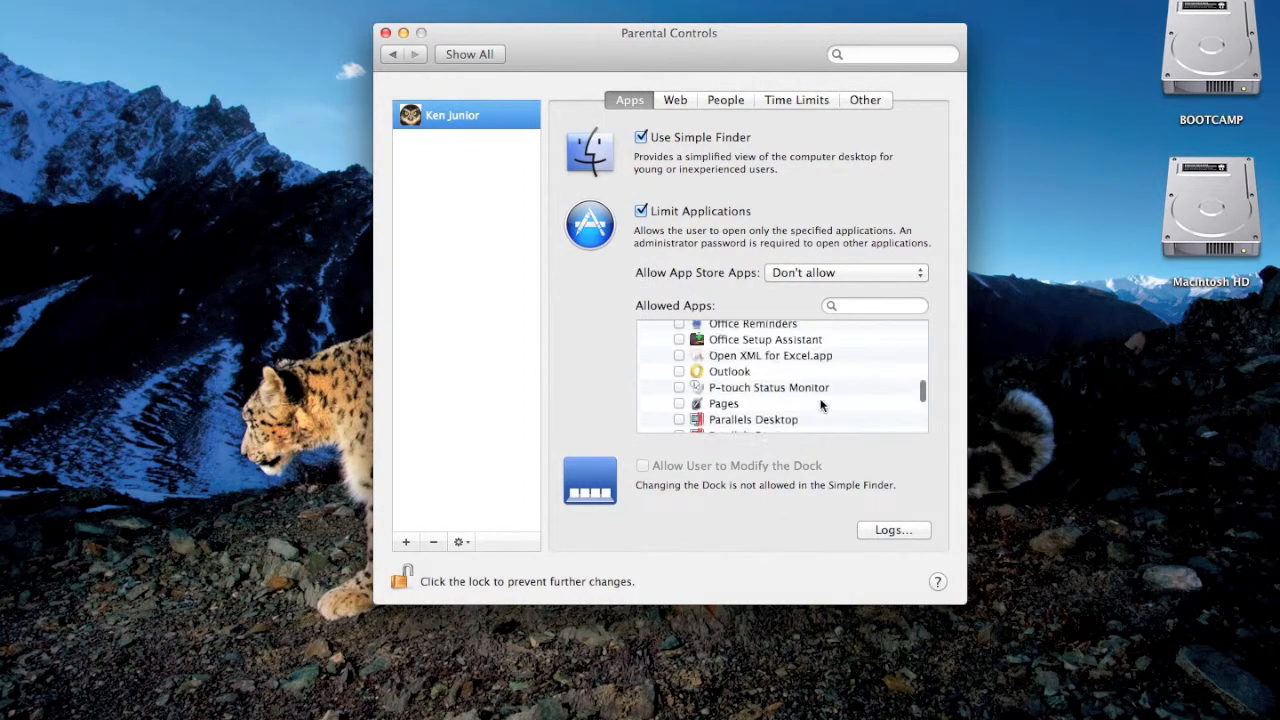
pyautogui.scroll(-1, 822, 405)
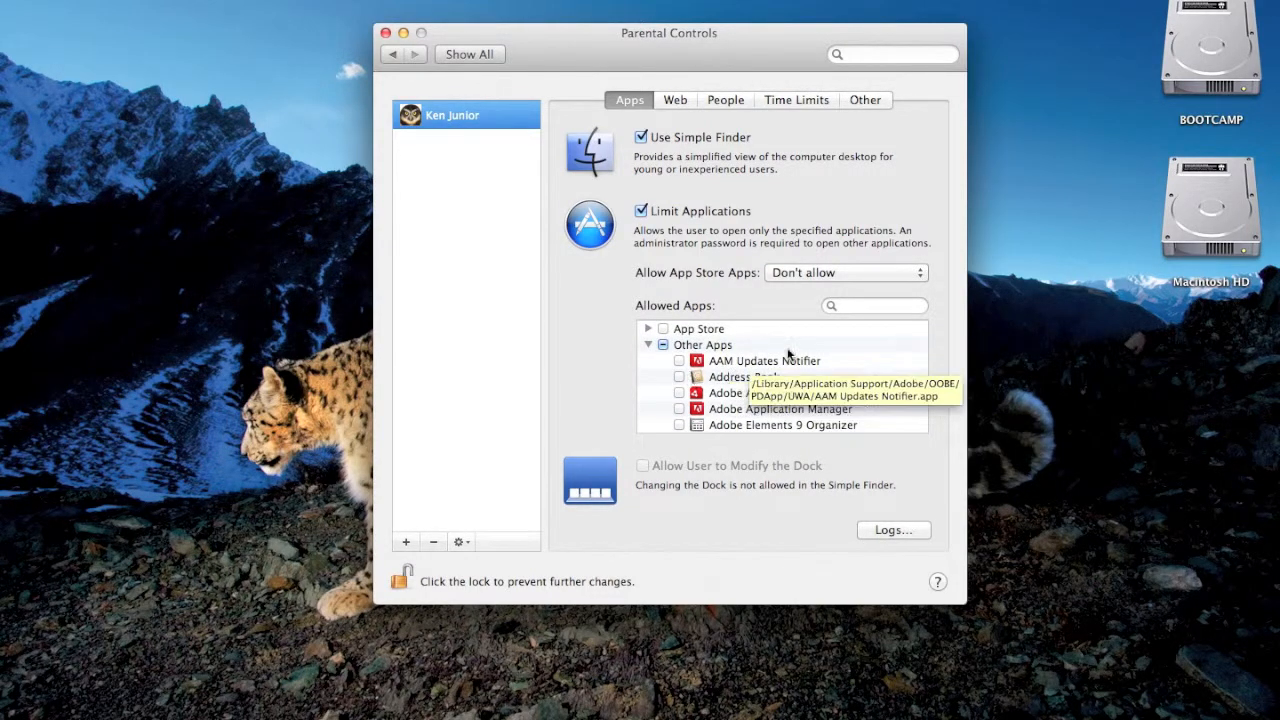
pyautogui.scroll(-3, 790, 355)
pyautogui.scroll(-10, 790, 355)
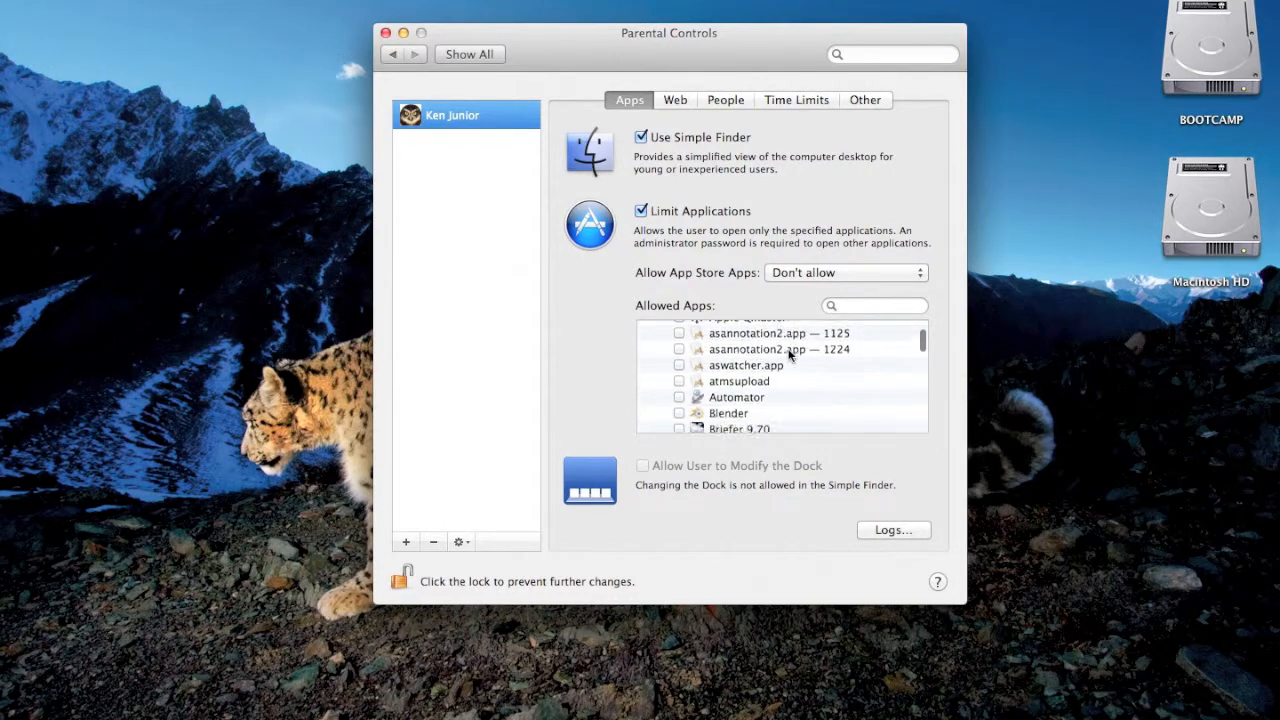
pyautogui.scroll(-6, 790, 355)
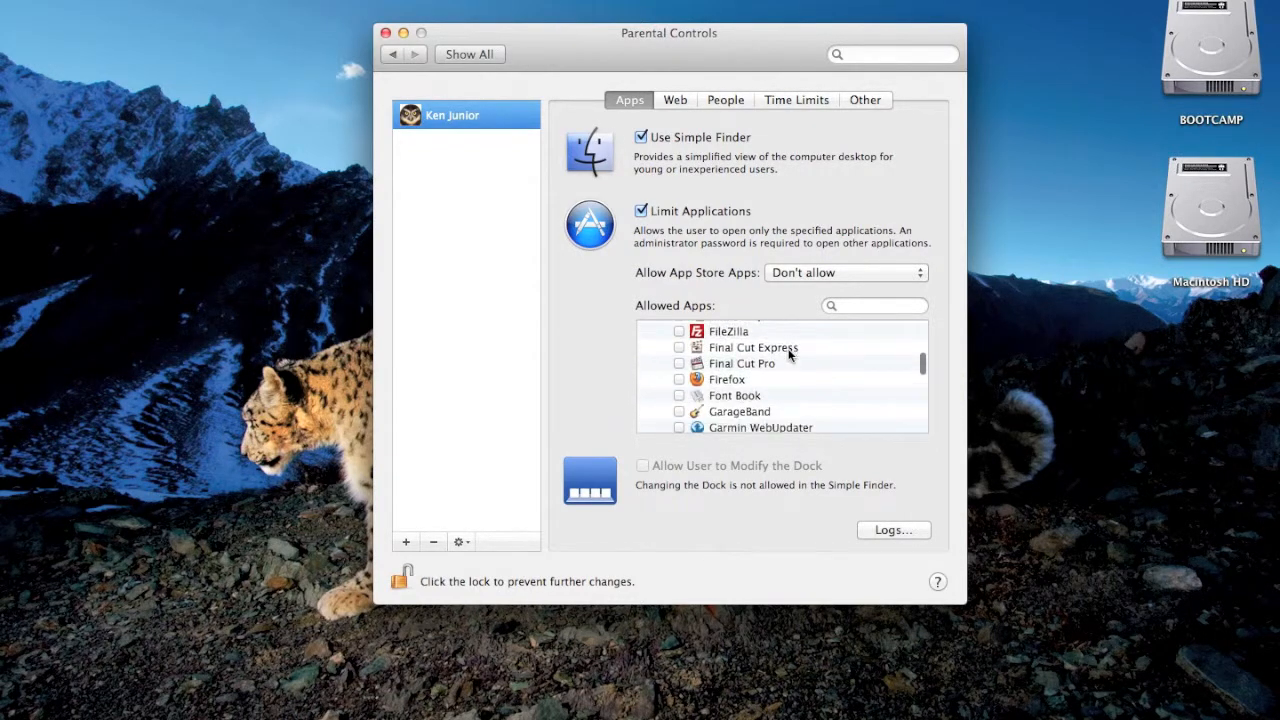
pyautogui.scroll(-8, 789, 354)
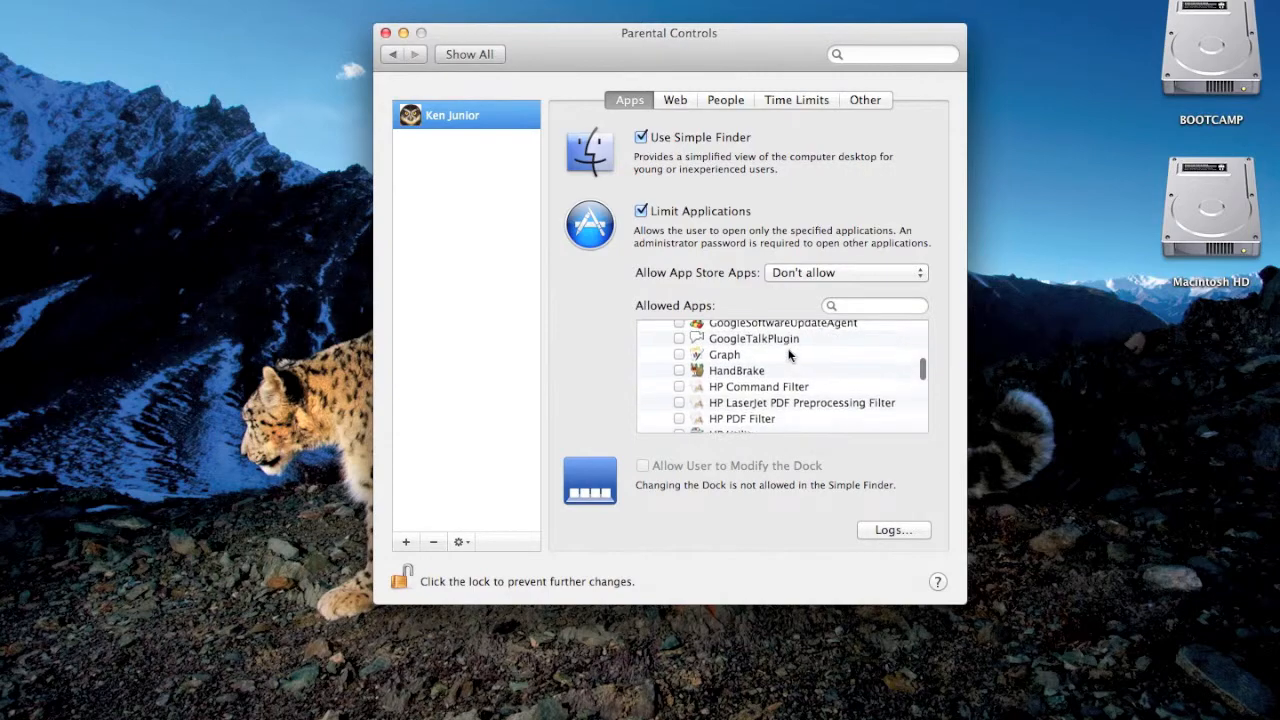
pyautogui.scroll(-4, 789, 355)
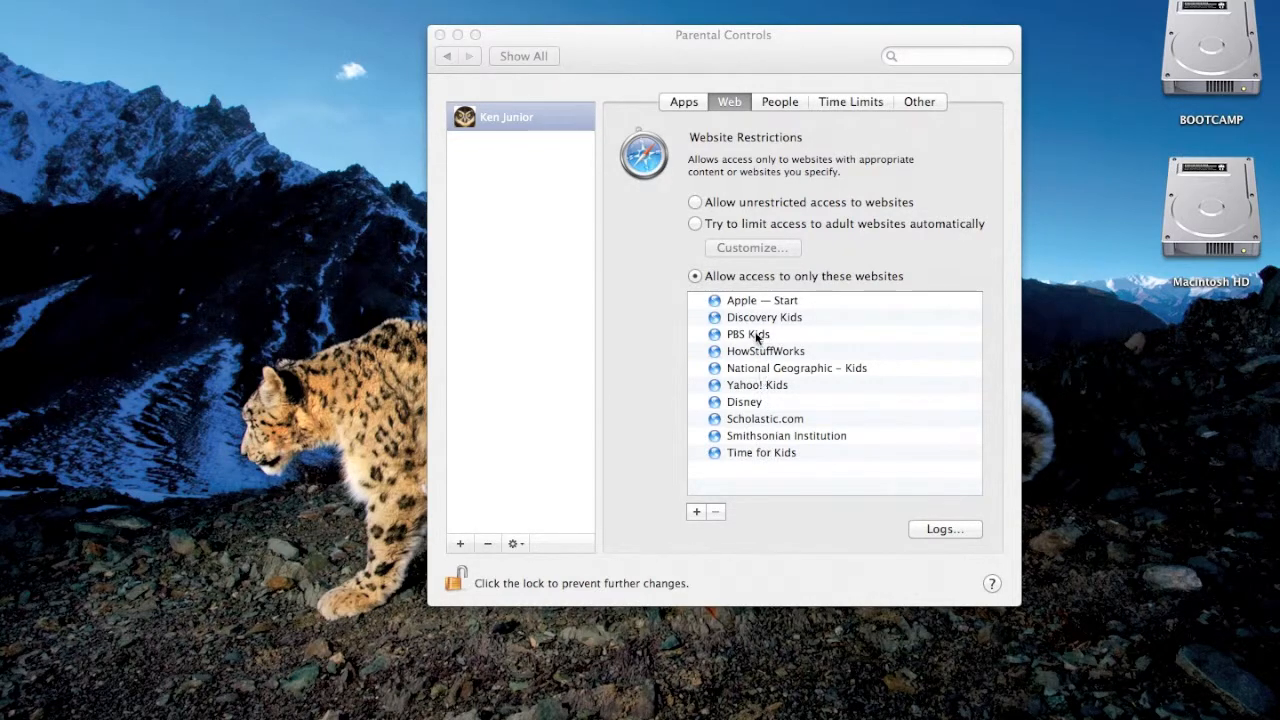
# - Check the choices for adding allowed websites, and examine the child's logs of visited and blocked websites
pyautogui.click(696, 513)
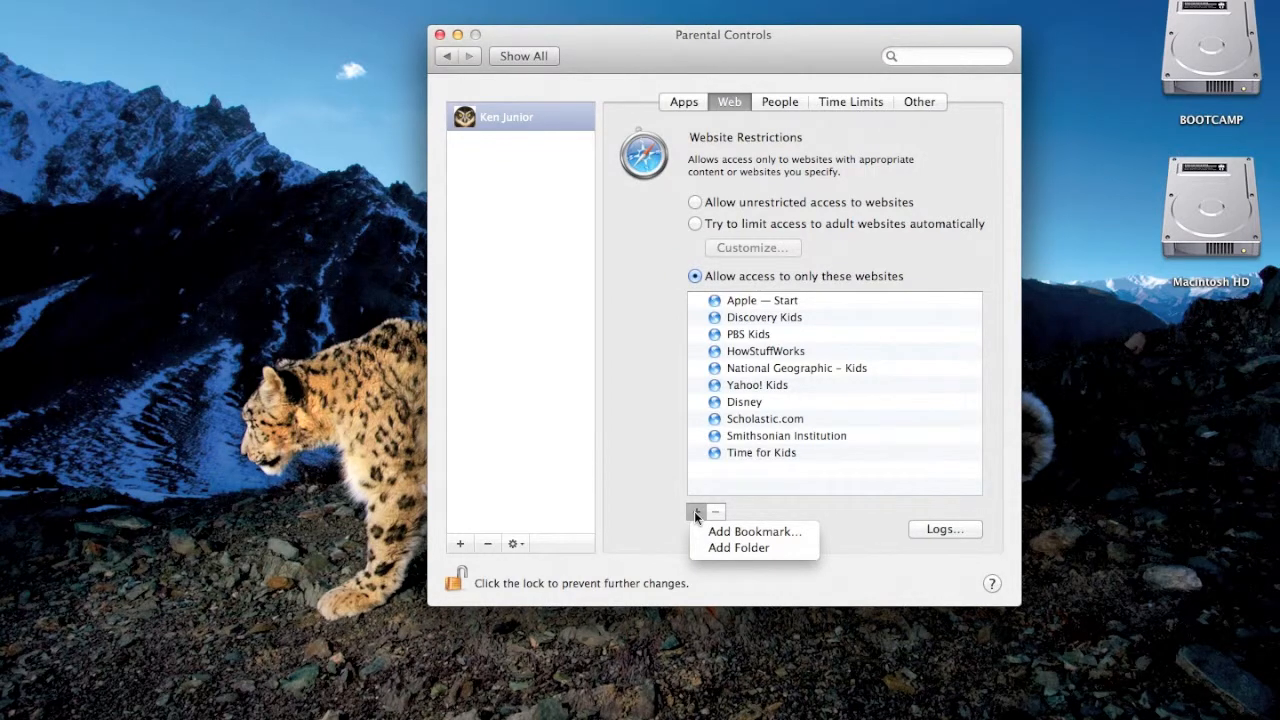
pyautogui.click(829, 492)
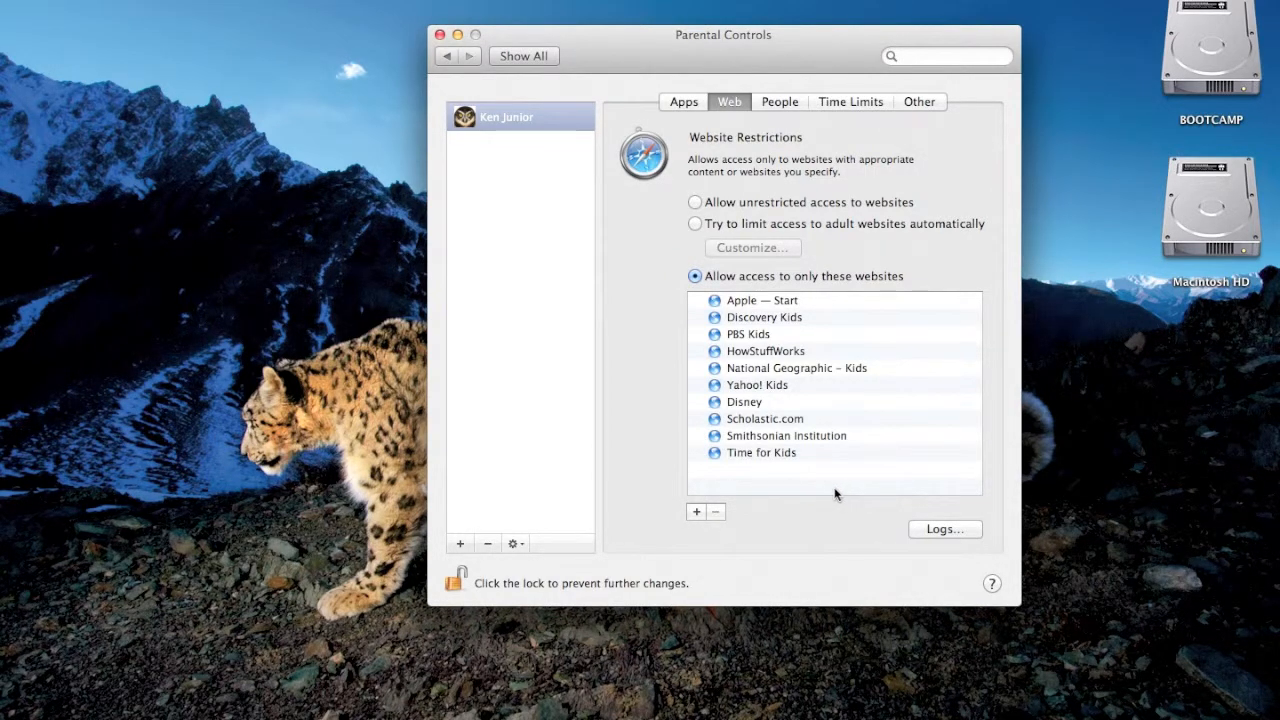
pyautogui.click(944, 529)
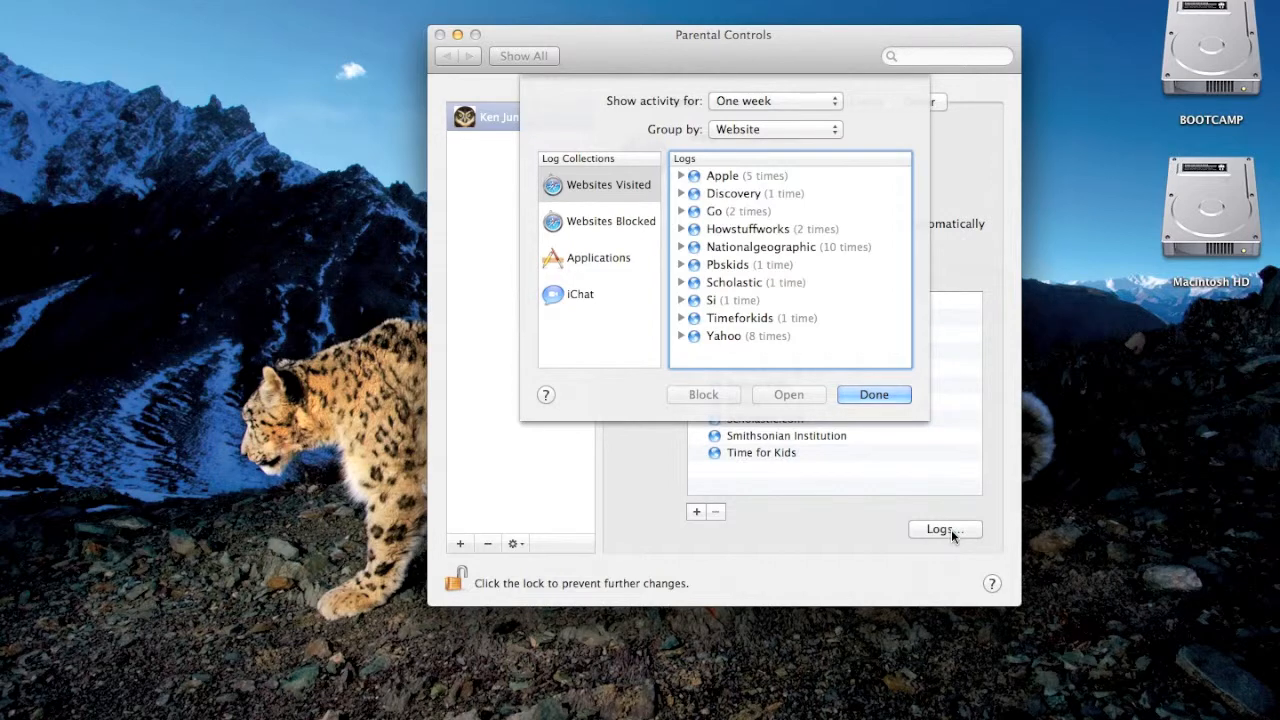
pyautogui.click(630, 226)
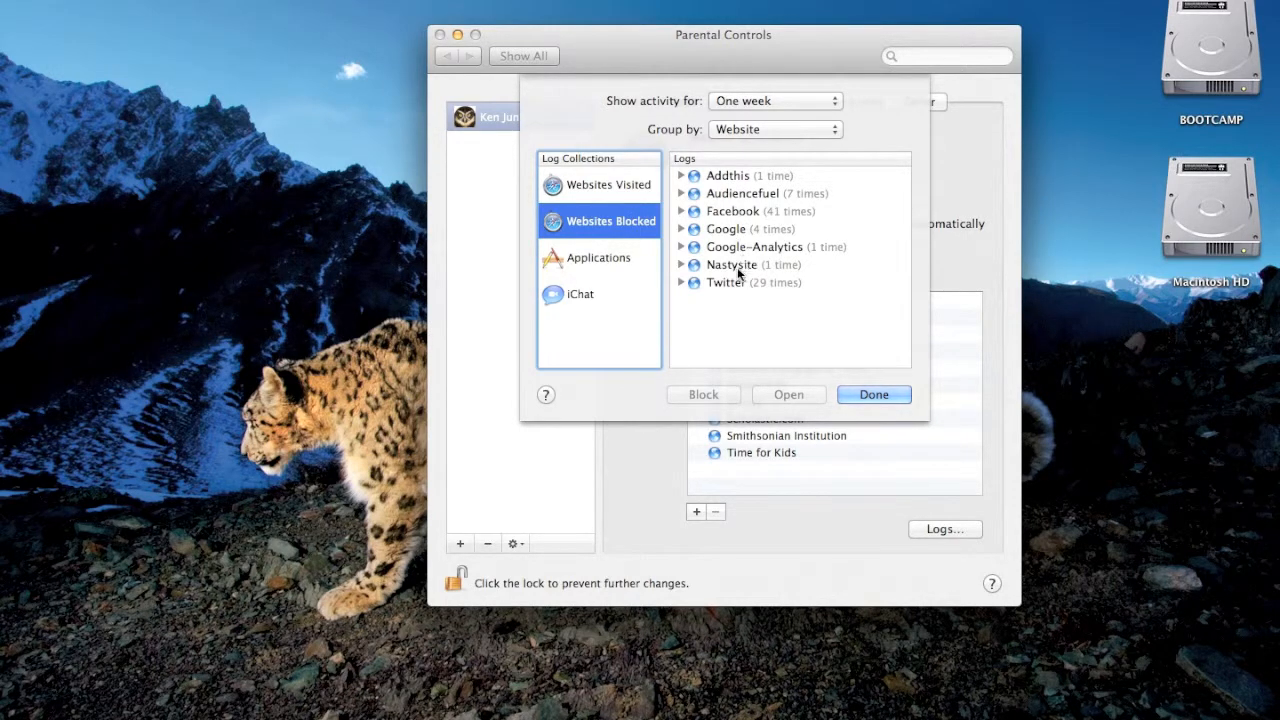
pyautogui.press('Tab')
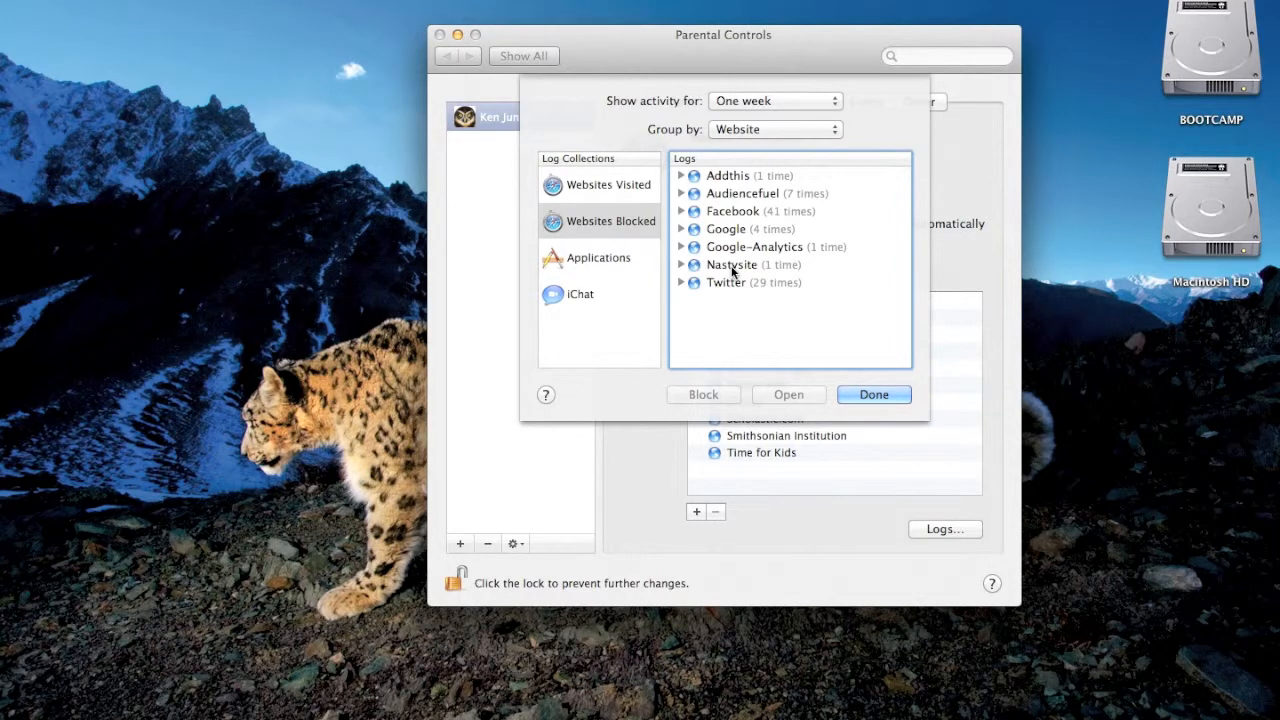
pyautogui.click(886, 394)
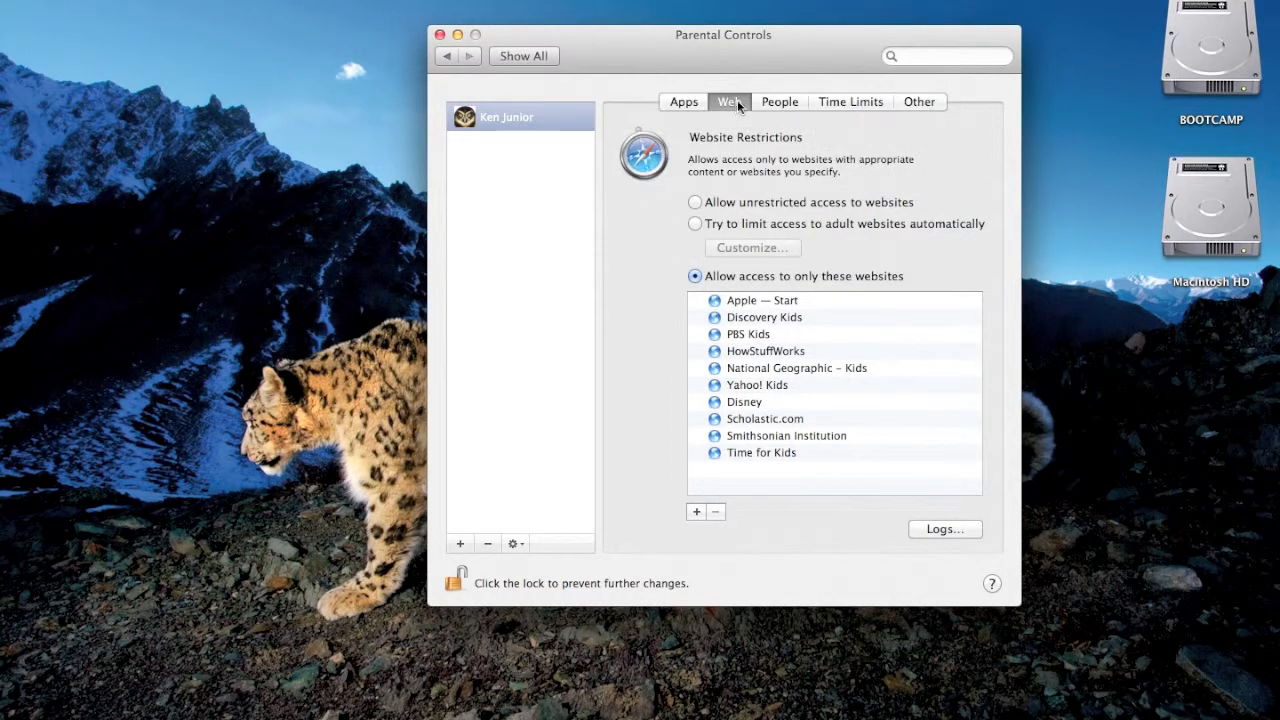
# - Examine the child's contact, time-limit and other restrictions, trying a shorter weekday computer limit and raising it again
pyautogui.click(781, 102)
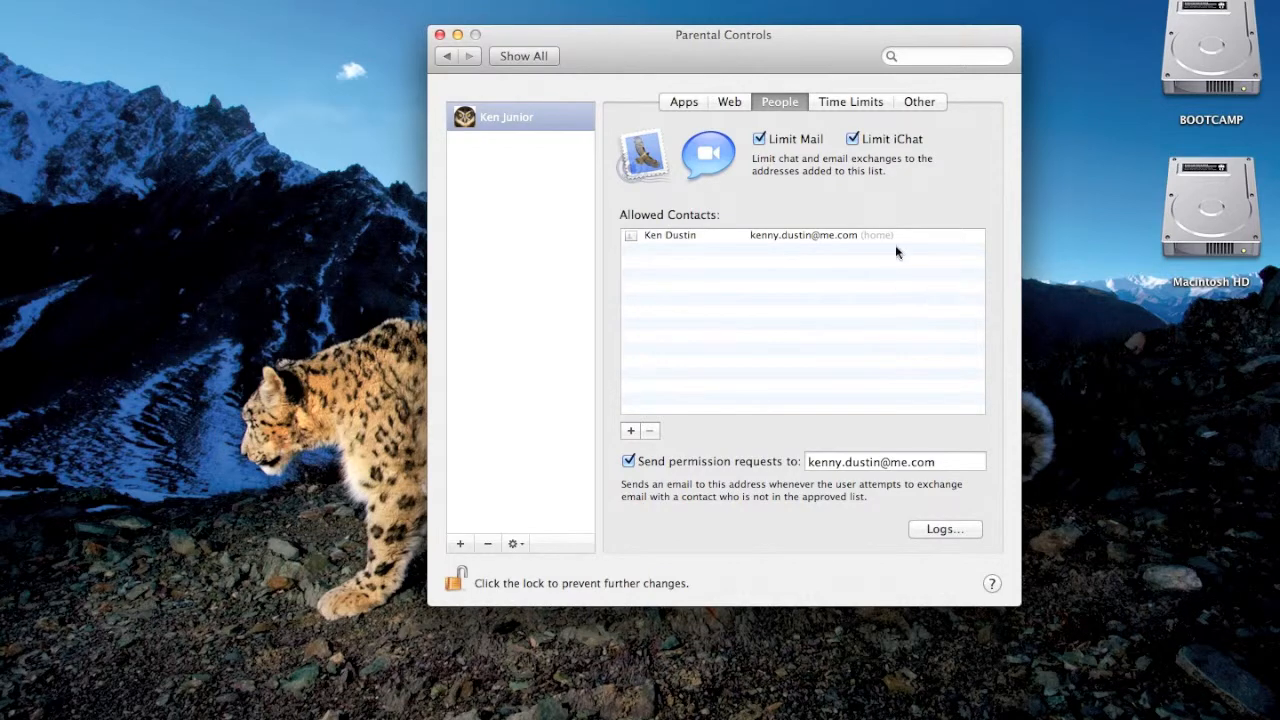
pyautogui.click(855, 102)
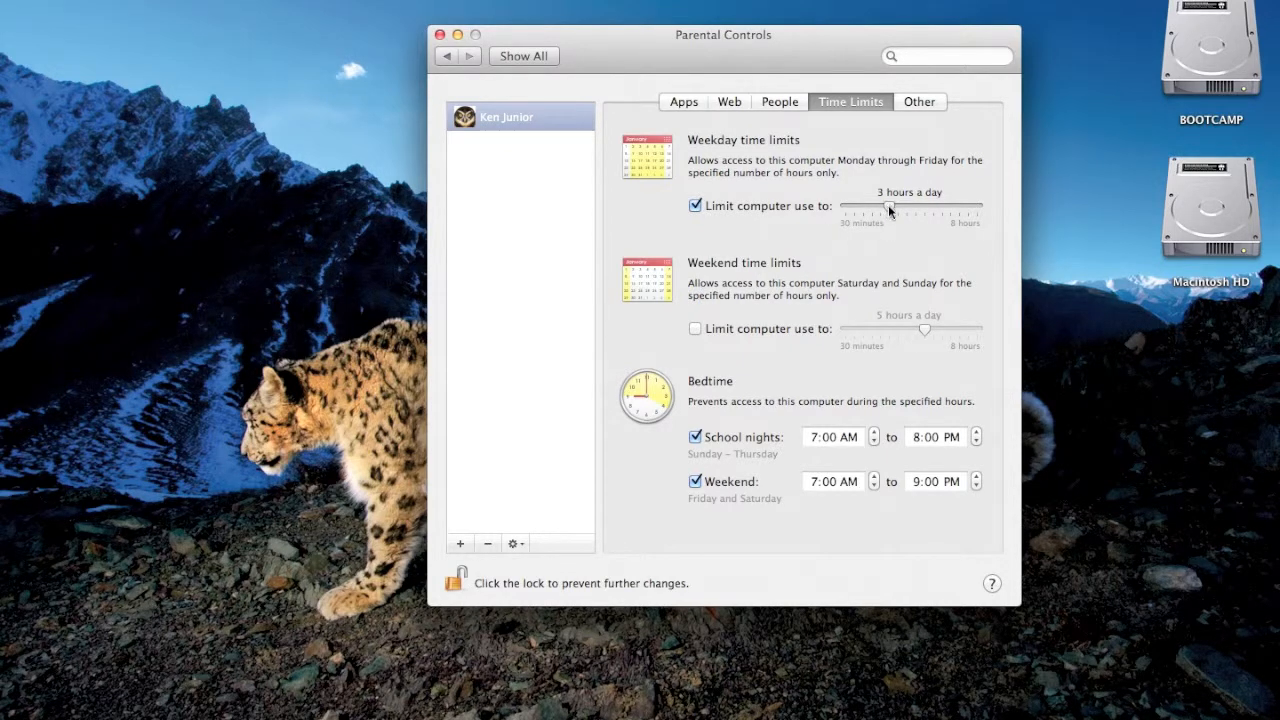
pyautogui.moveTo(887, 205); pyautogui.dragTo(874, 205)
pyautogui.moveTo(873, 207); pyautogui.dragTo(891, 211)
pyautogui.click(928, 100)
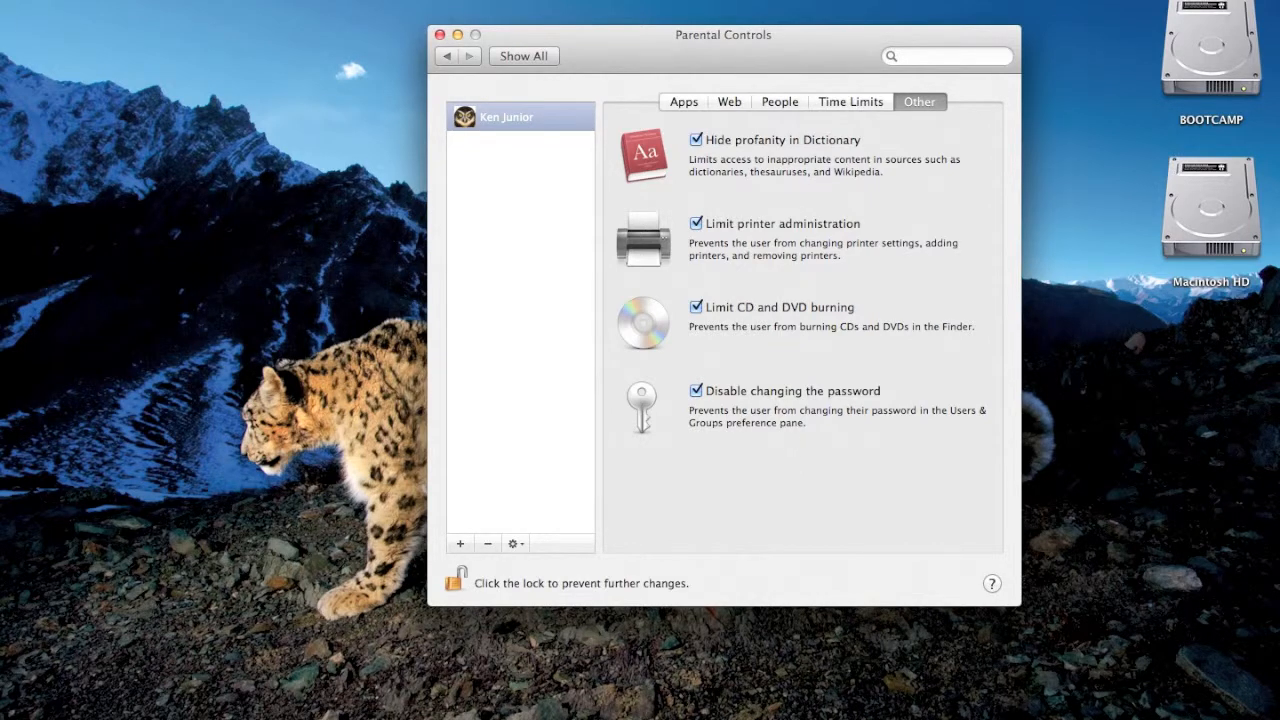
# - Switch to the child's user account and launch iTunes from the My Applications folder
pyautogui.click(800, 2)
pyautogui.click(810, 23)
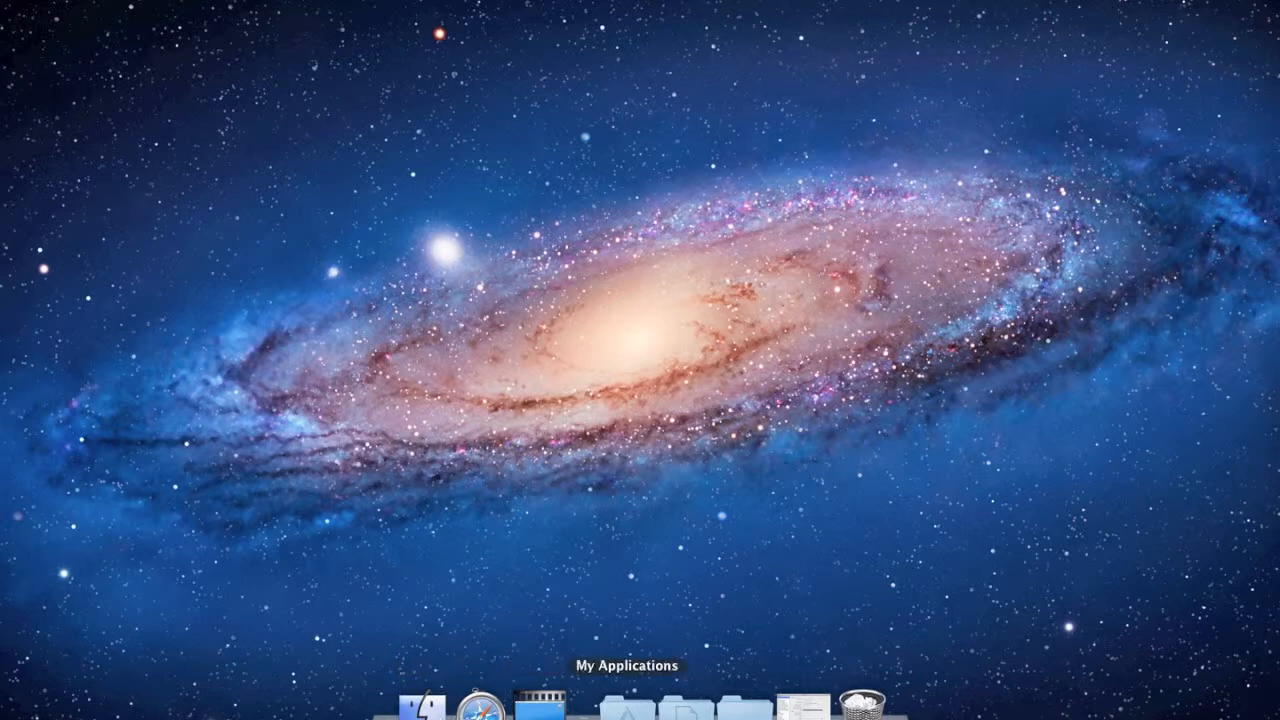
pyautogui.click(627, 705)
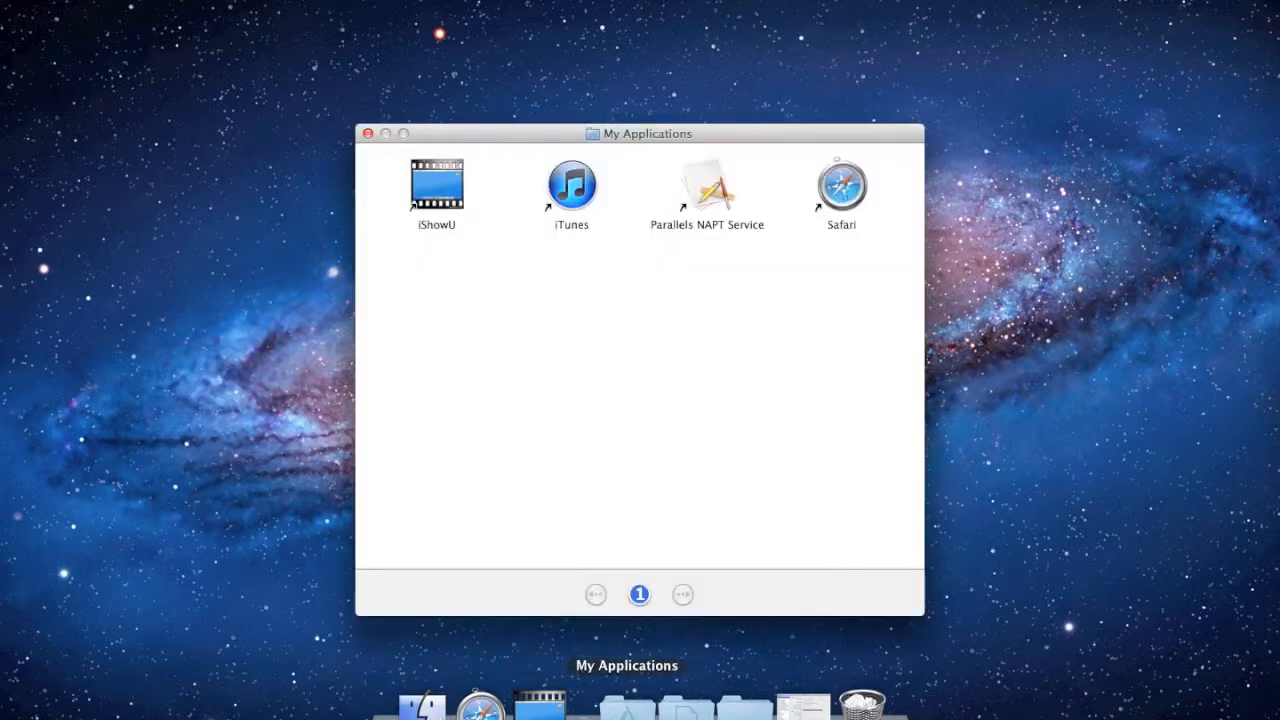
pyautogui.click(580, 185)
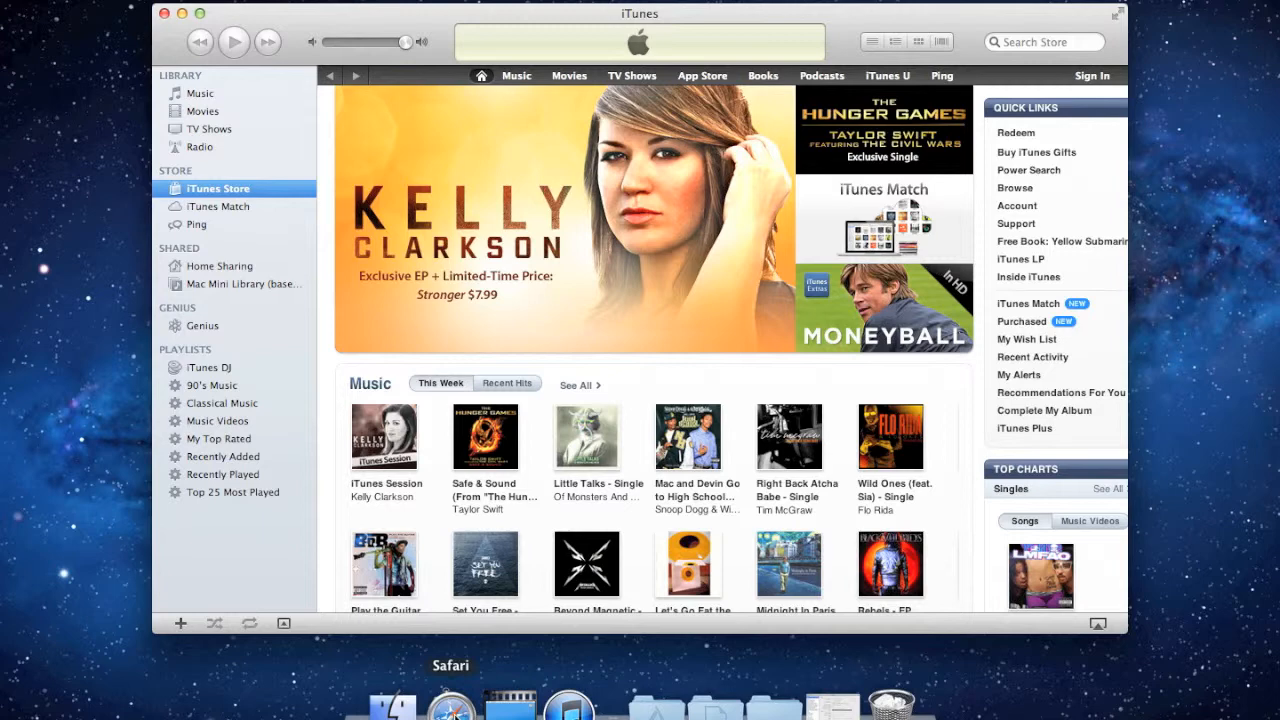
# - Switch to Safari and visit the allowed sites Yahoo! Kids and Scholastic.com from the bookmarks
pyautogui.click(451, 712)
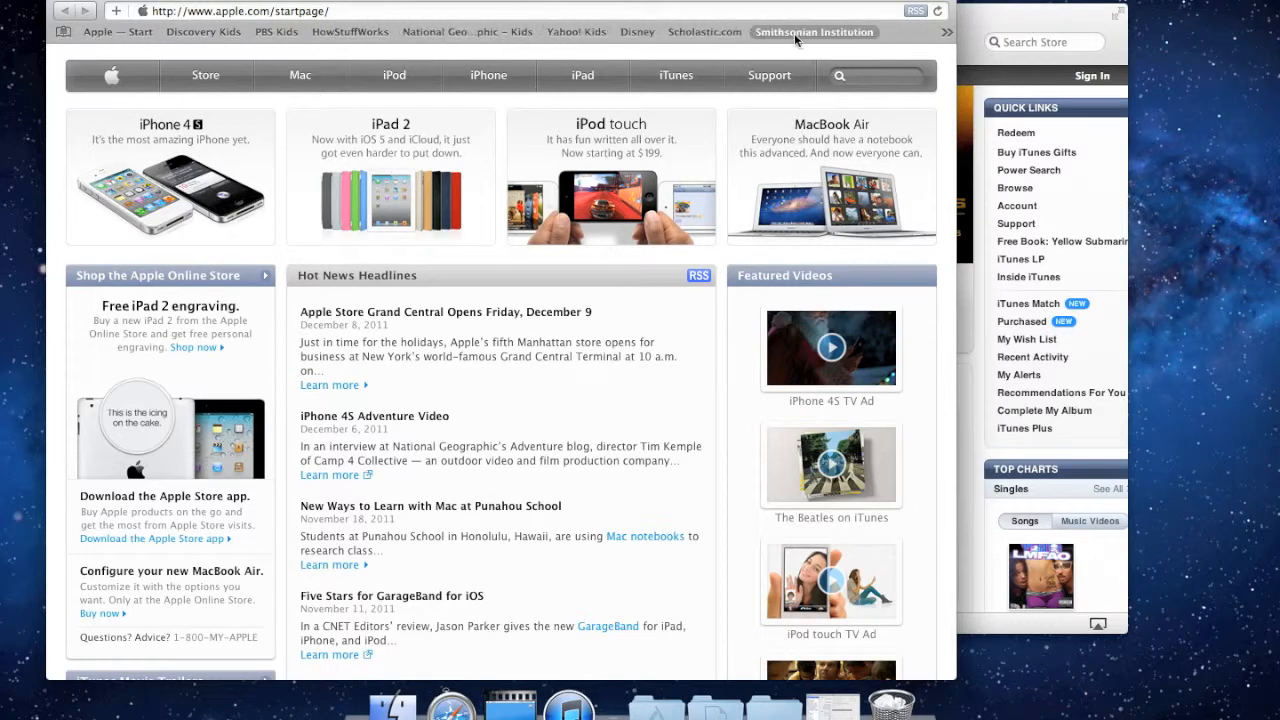
pyautogui.click(576, 31)
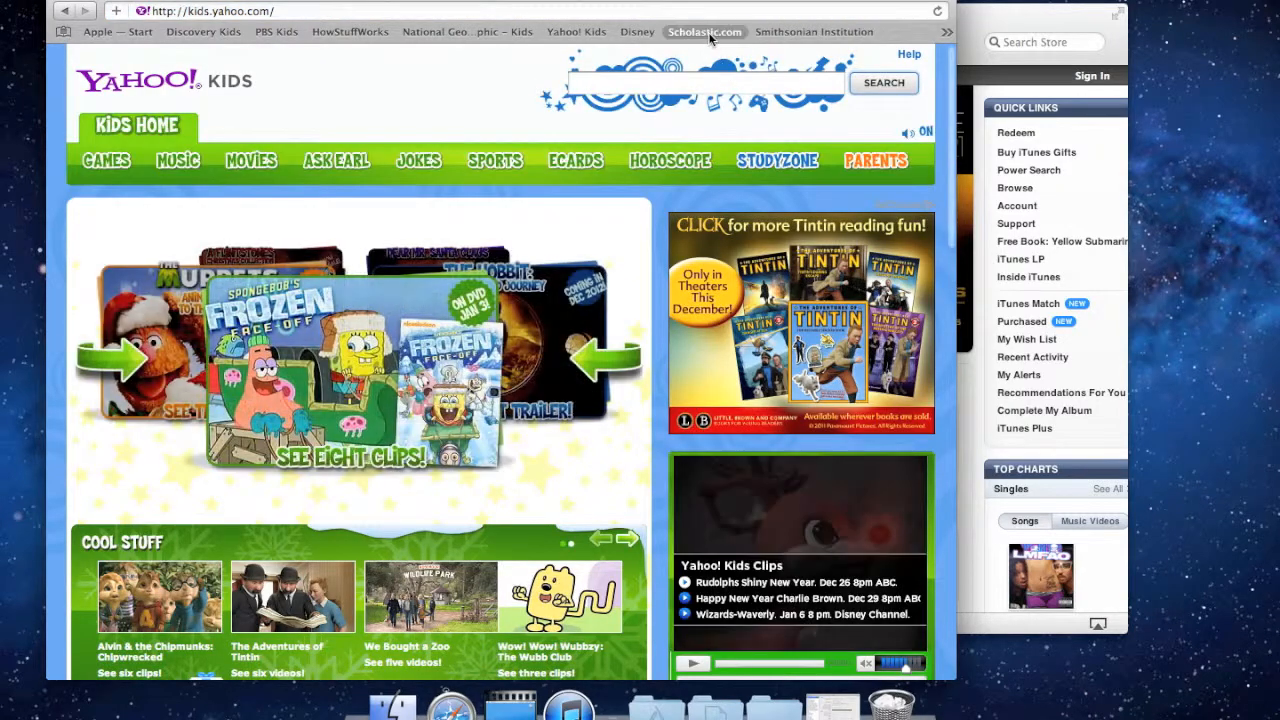
pyautogui.click(705, 31)
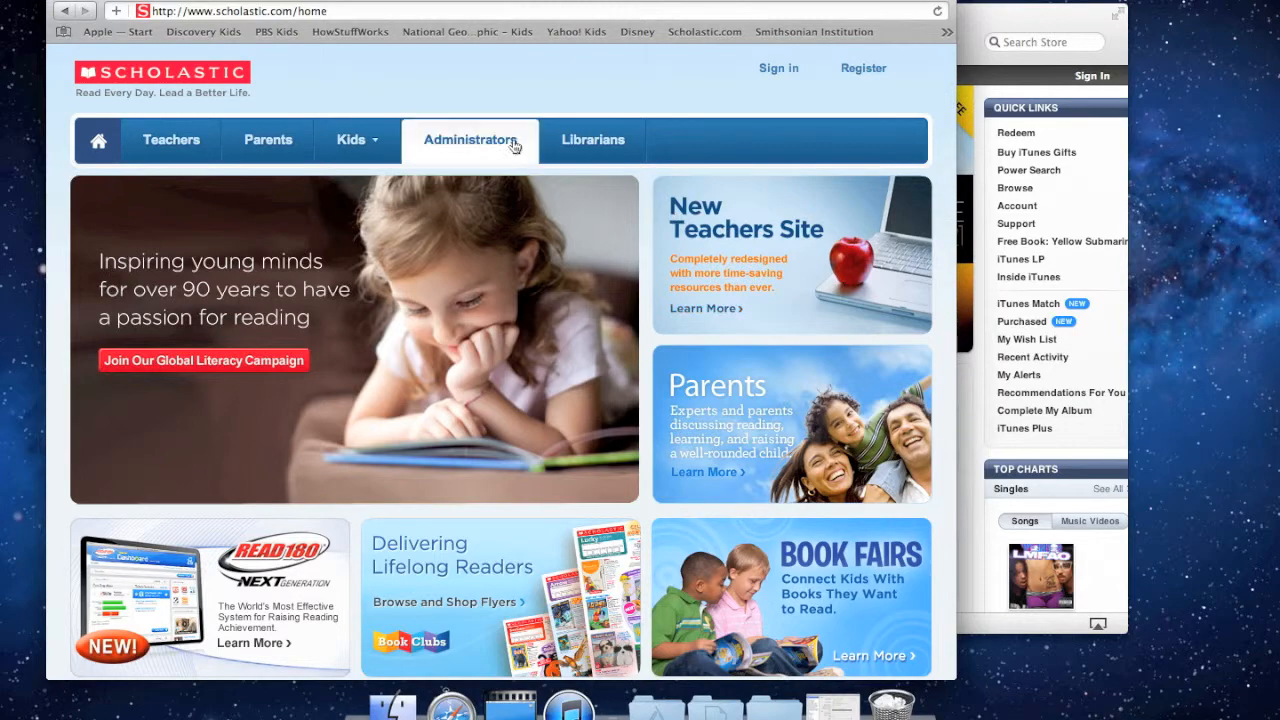
# - Try to load the unapproved website nastysite.com to test the web restrictions
pyautogui.click(357, 10)
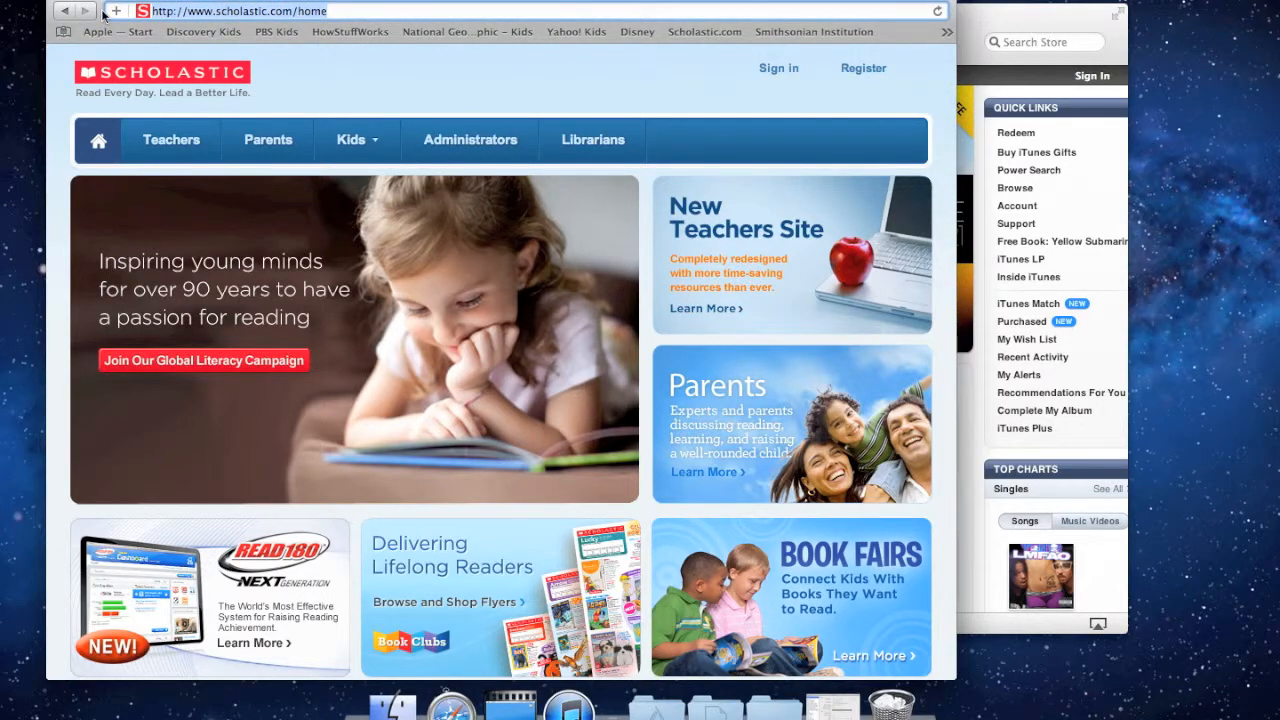
pyautogui.write('nastysite.com')
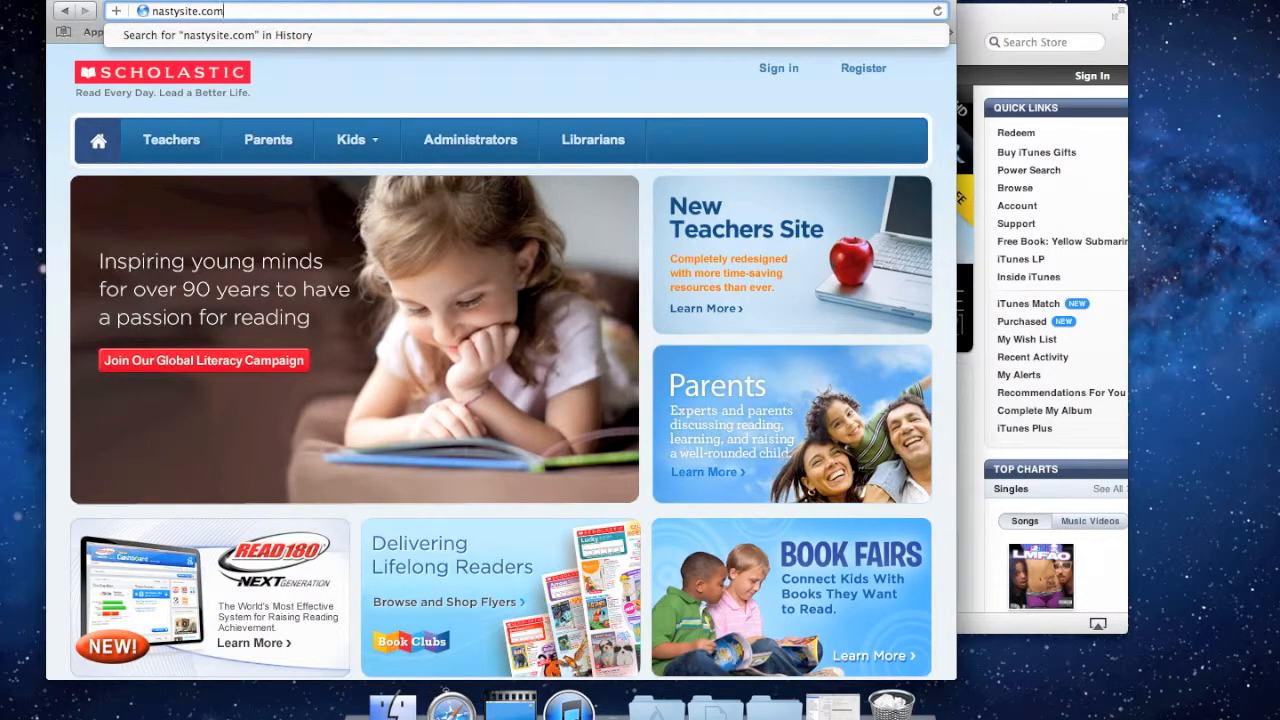
pyautogui.press('Return')
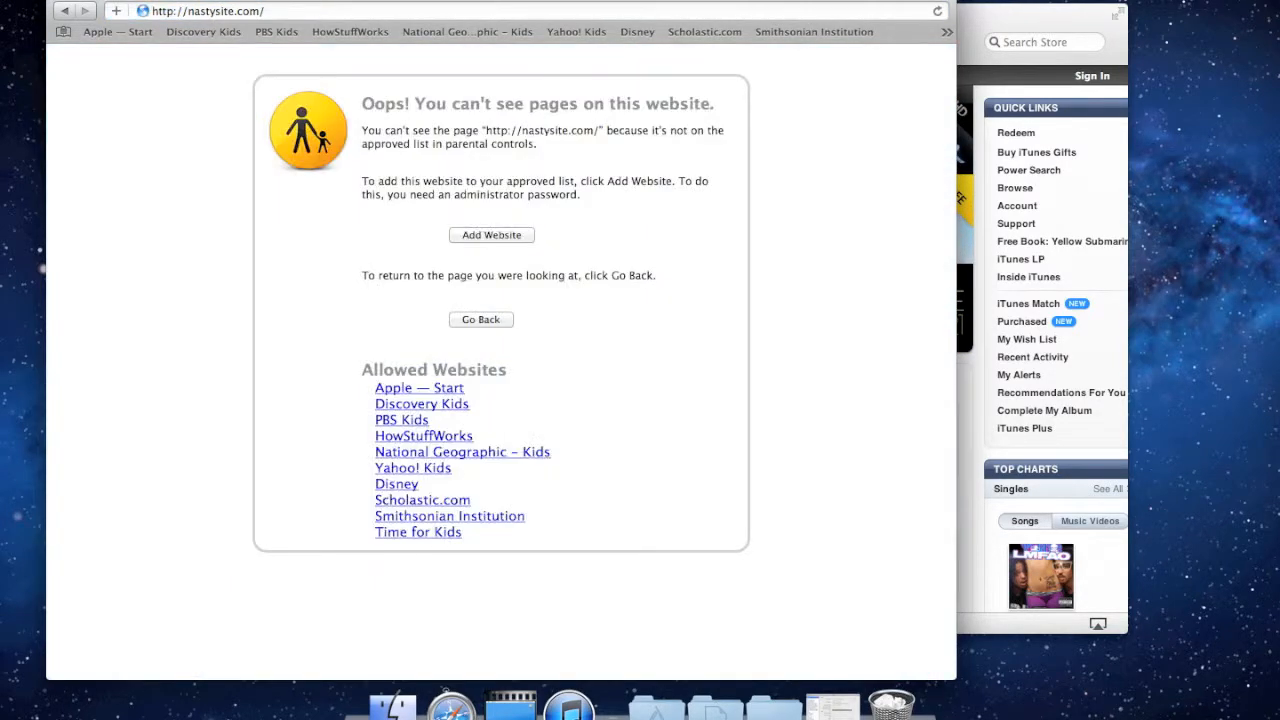